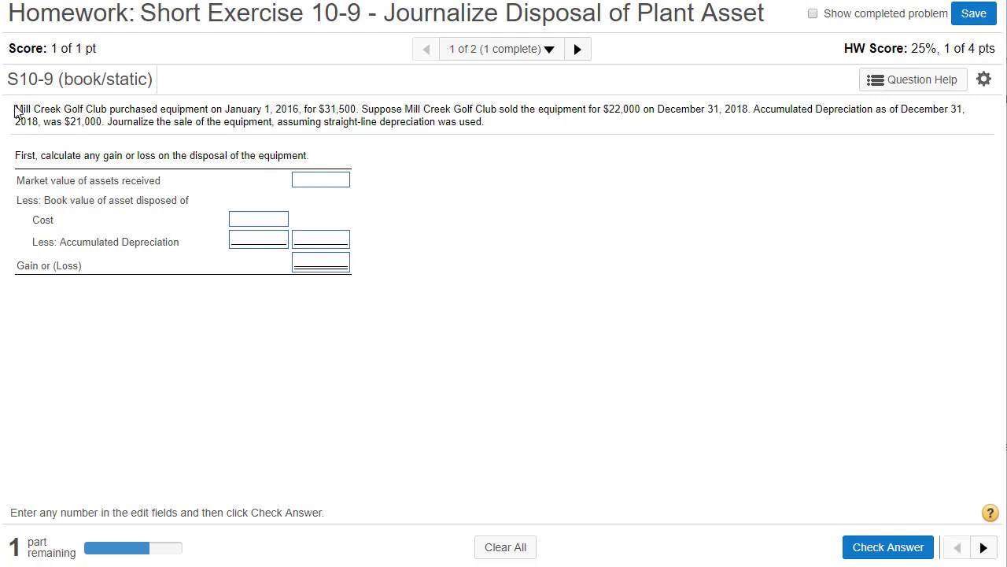
Examine the equipment's purchase, sale and accumulated depreciation details in the problem statement, along with the four disposal steps in the reference capture.
drag(110, 109, 403, 111)
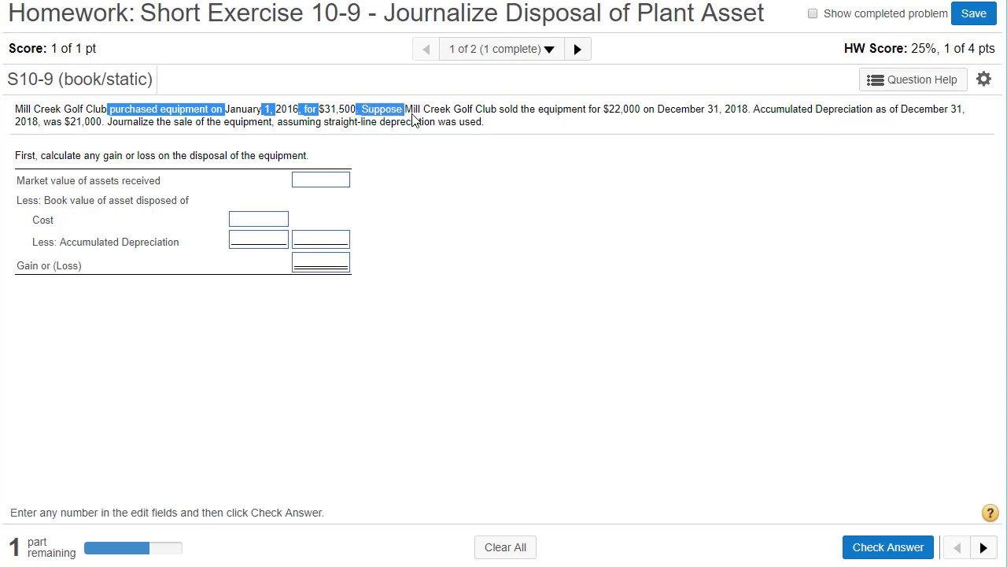
drag(497, 109, 657, 110)
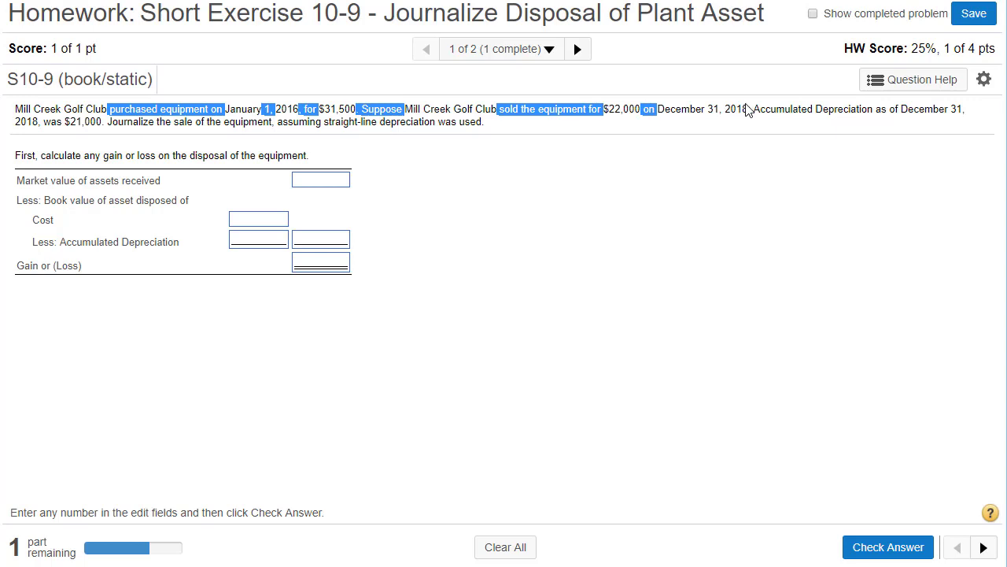
drag(749, 110, 485, 138)
click(499, 135)
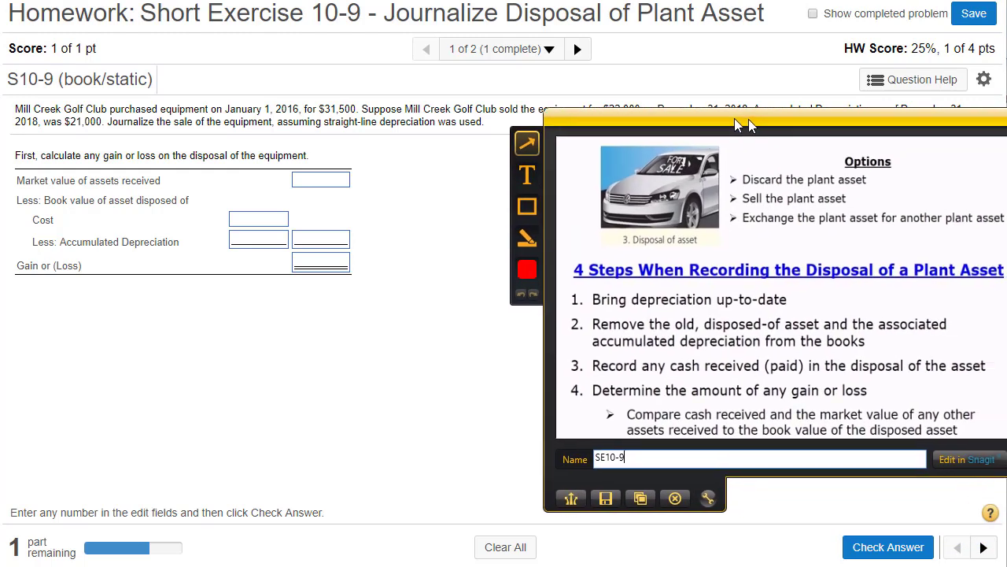
drag(663, 119, 617, 122)
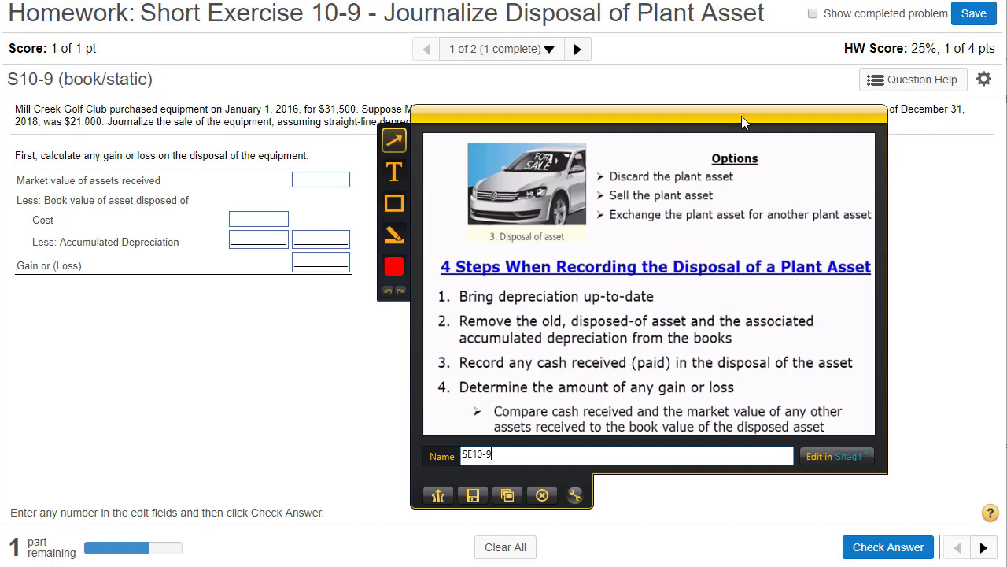
drag(742, 116, 813, 111)
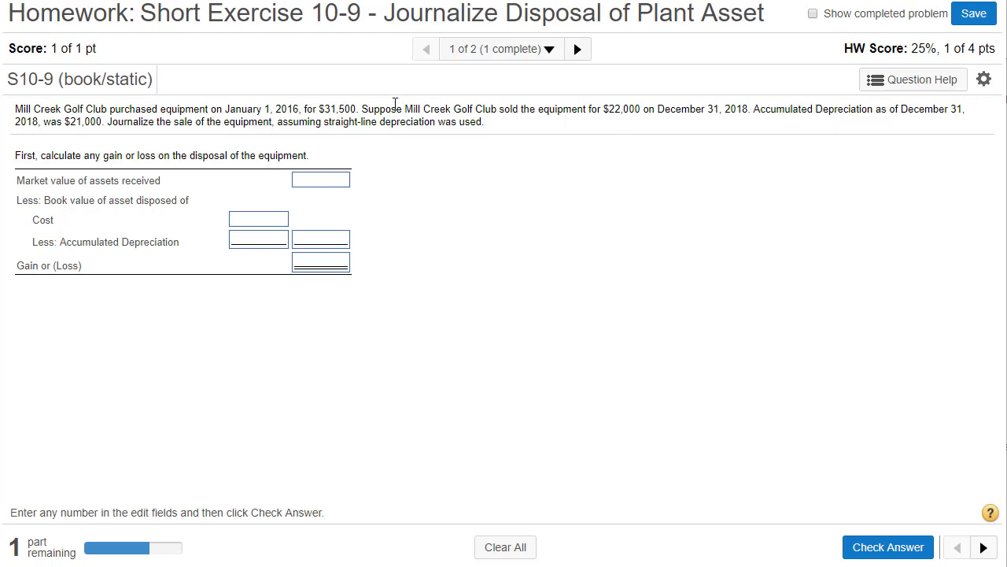
drag(369, 108, 733, 115)
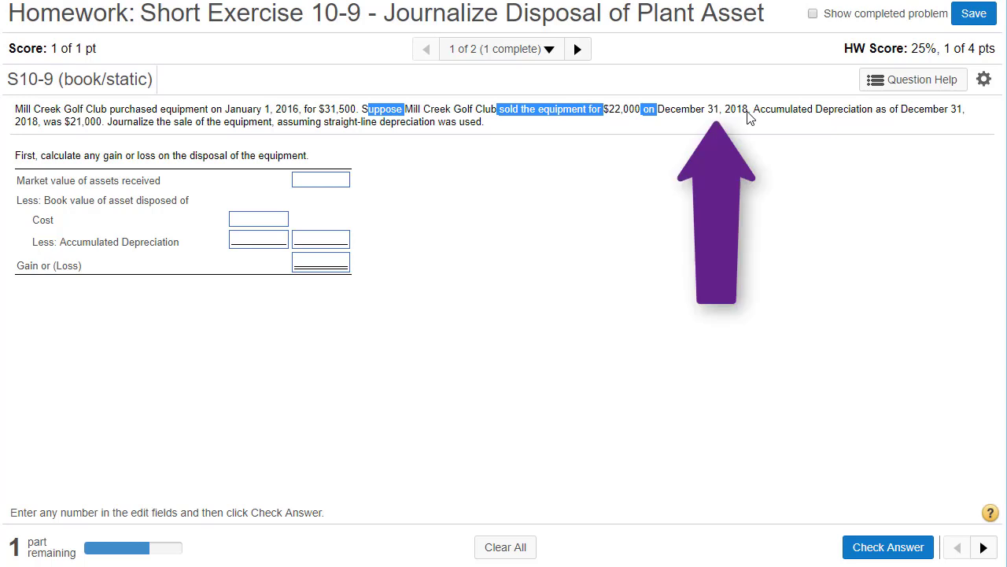
click(756, 109)
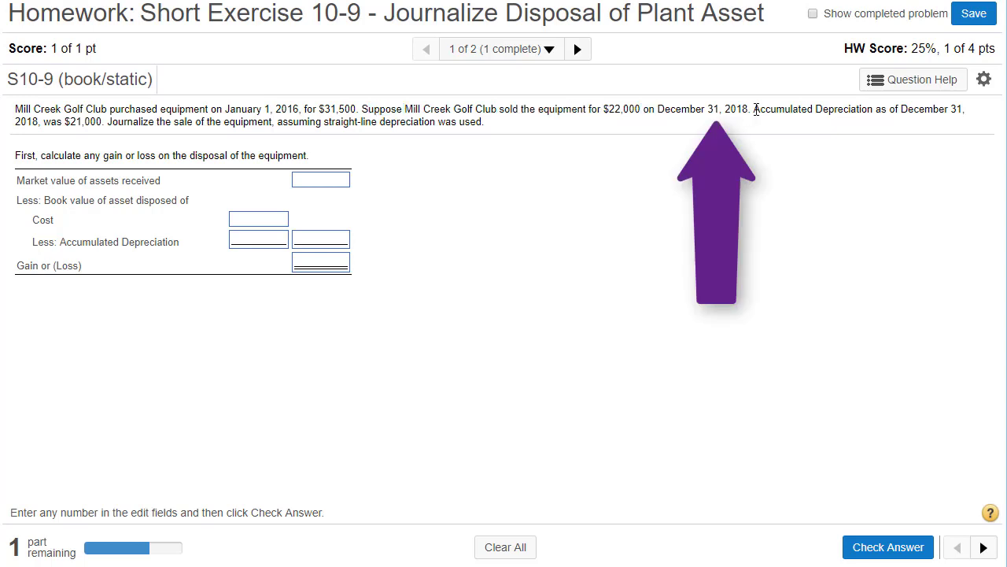
drag(756, 109, 106, 125)
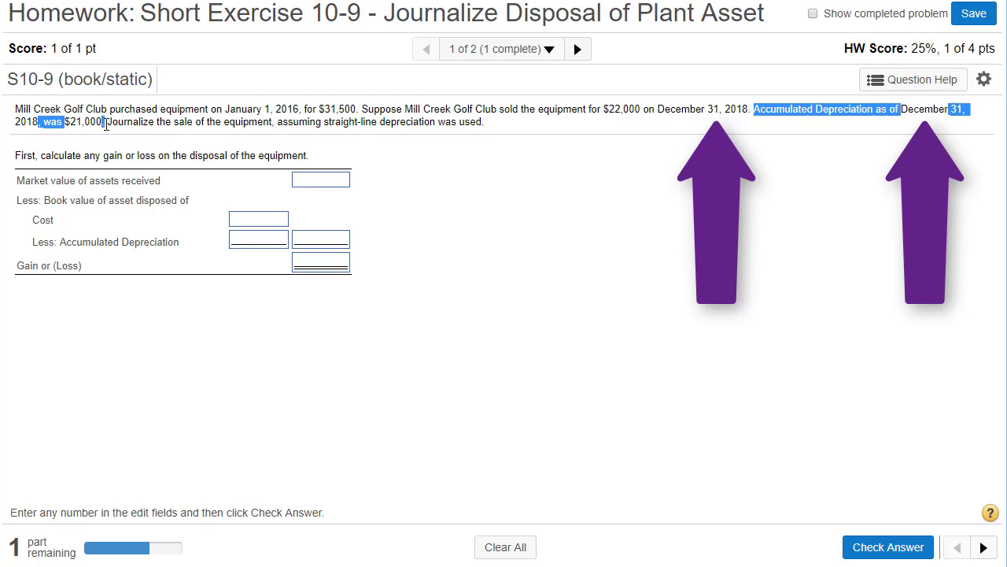
click(386, 187)
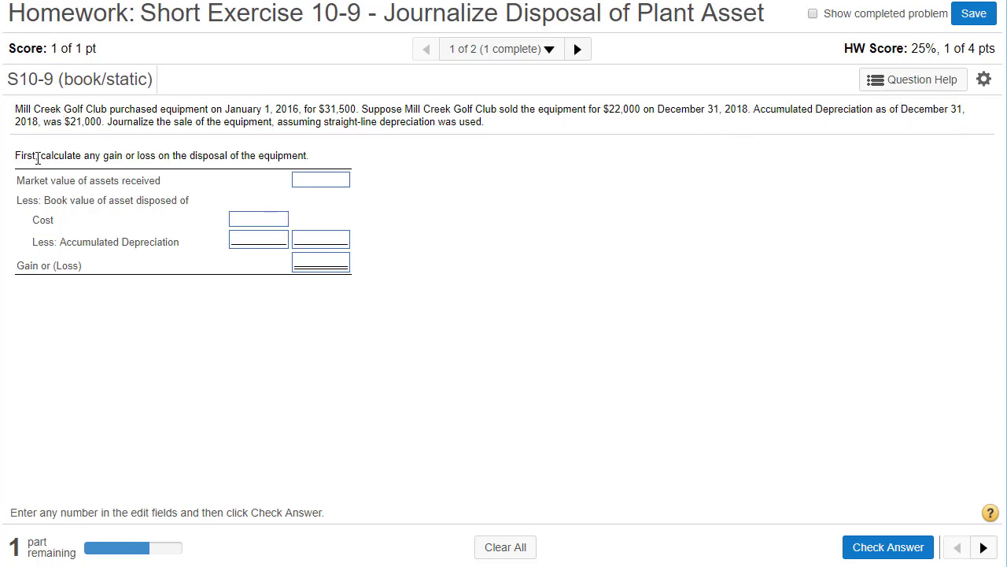
Enter 22,000 as the market value of assets received in the gain or loss calculation.
drag(16, 153, 309, 157)
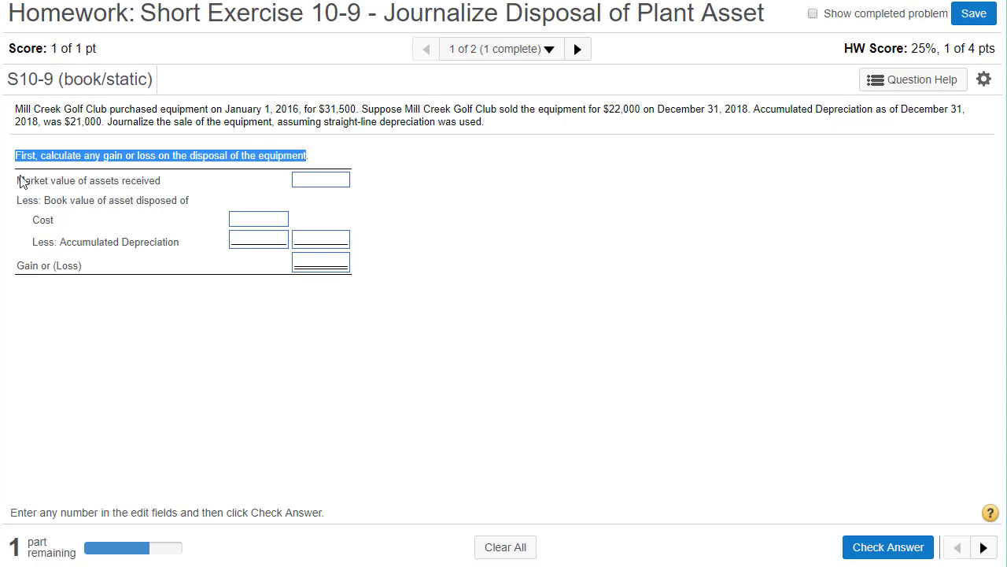
drag(18, 179, 177, 183)
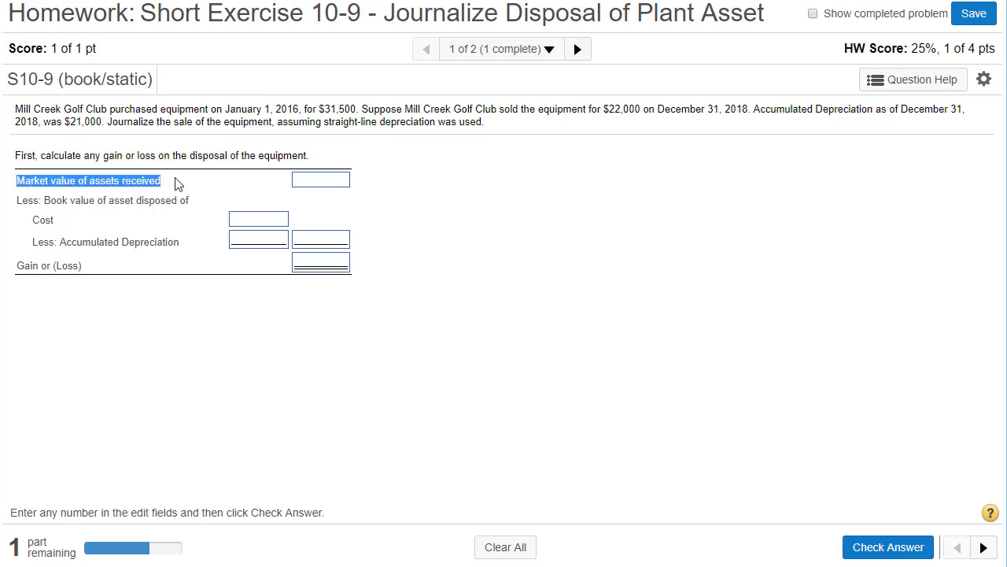
drag(23, 200, 312, 252)
drag(19, 181, 163, 187)
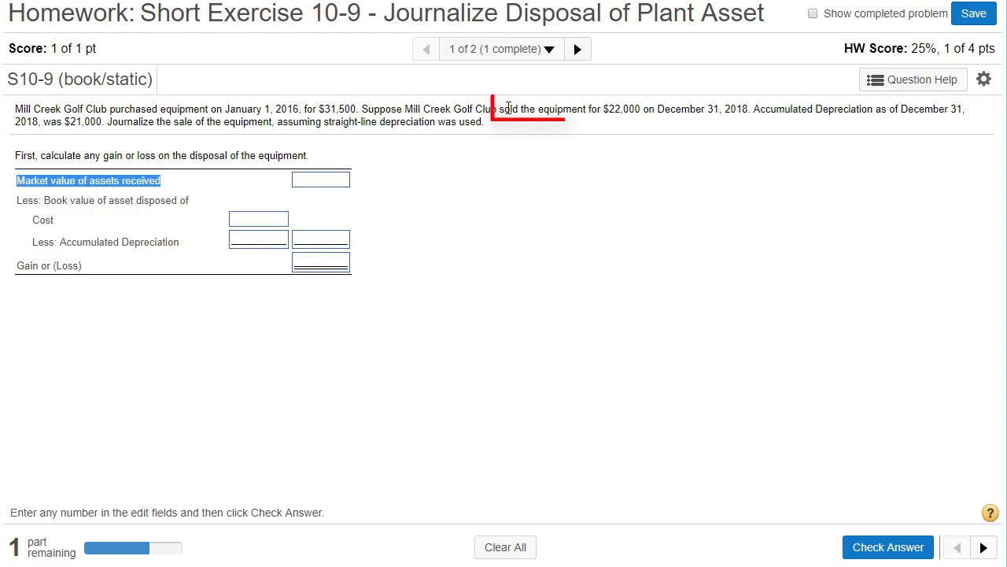
click(318, 184)
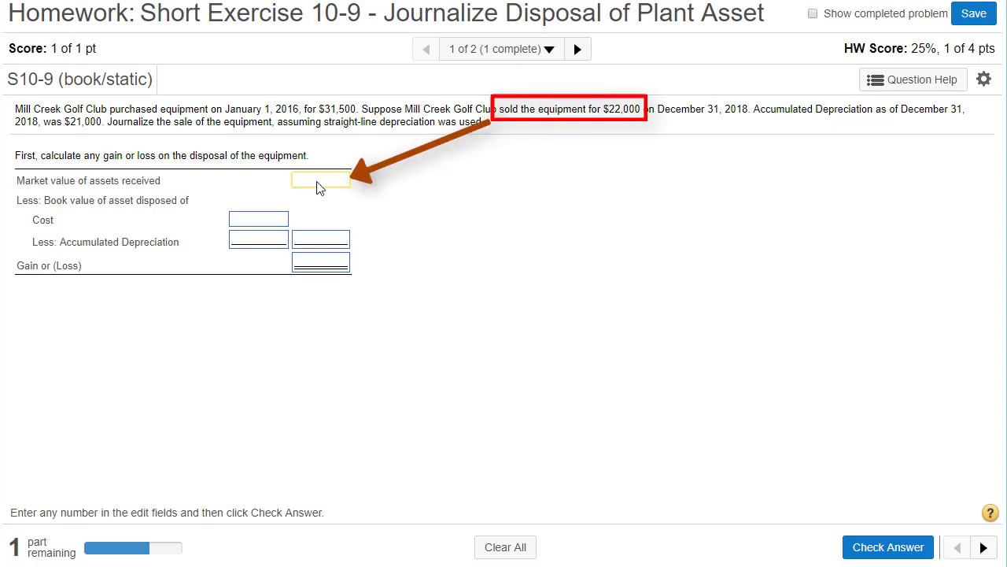
text(22,000)
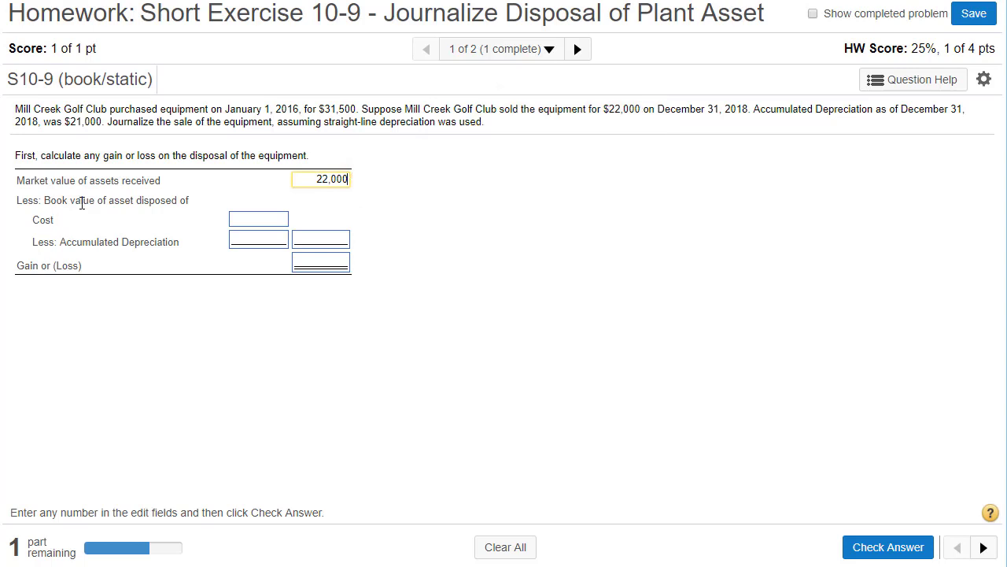
Enter 31,500 as the cost and 21,000 as the accumulated depreciation of the equipment disposed of.
double_click(42, 219)
double_click(45, 240)
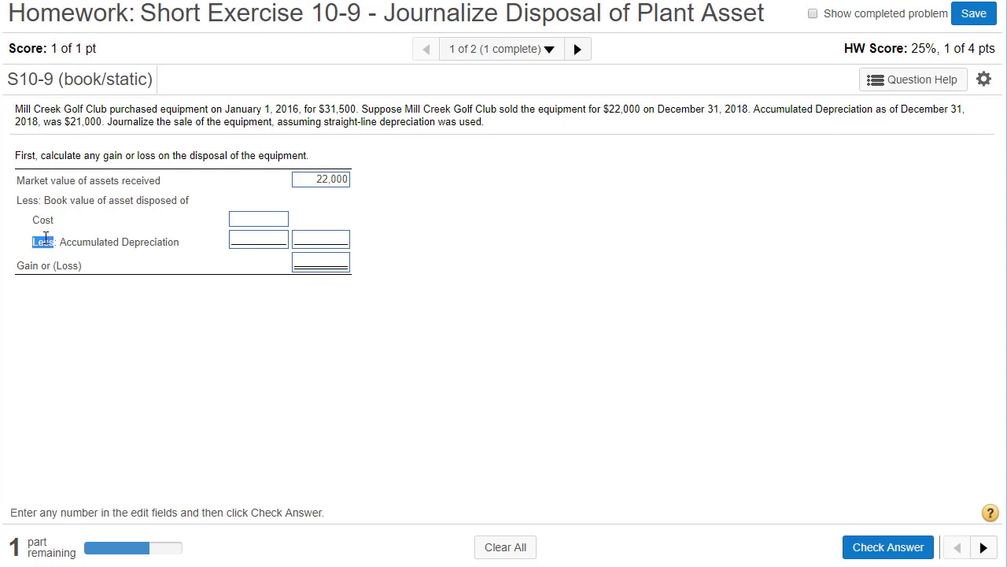
double_click(74, 240)
click(246, 220)
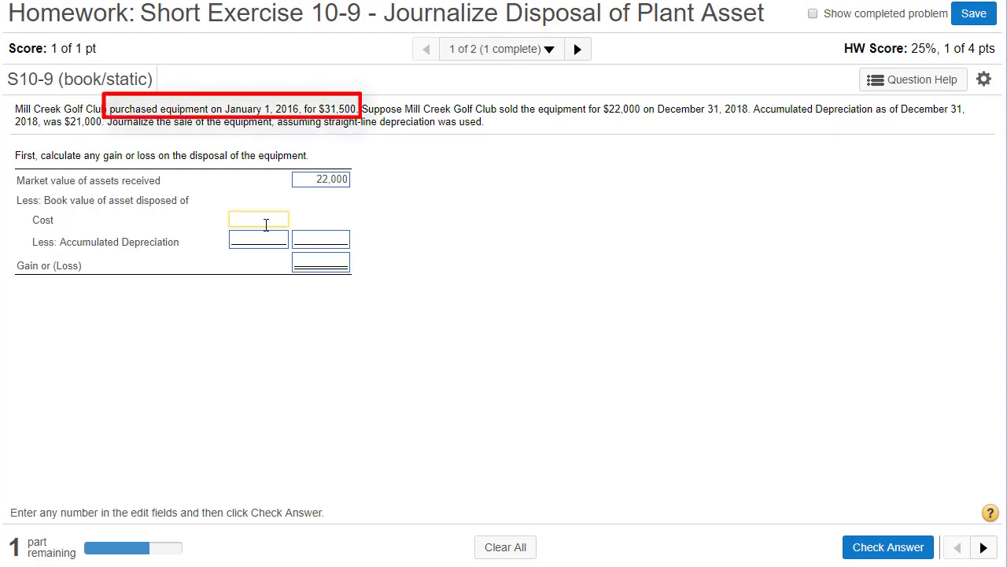
text(31)
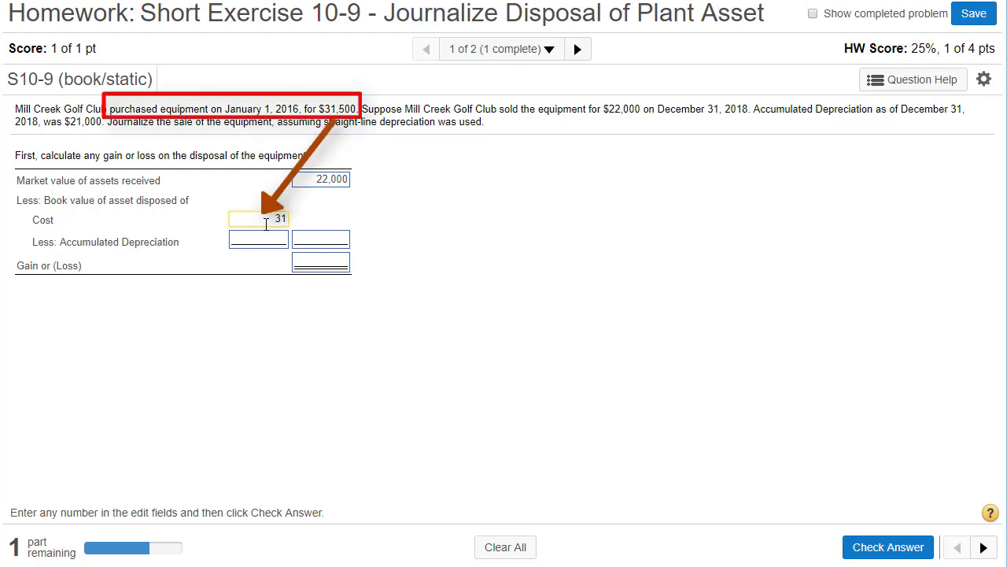
text(,500)
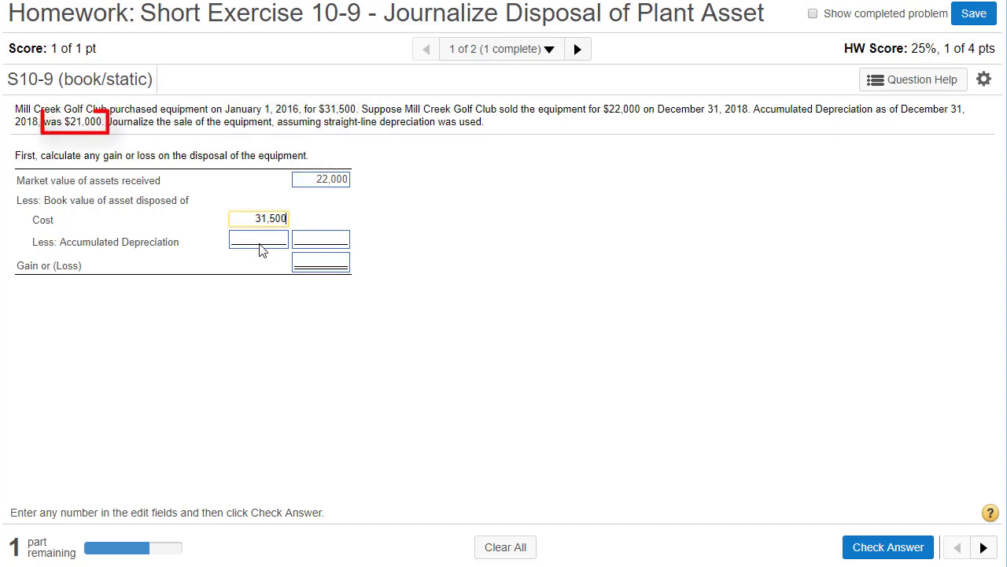
click(258, 240)
text(21)
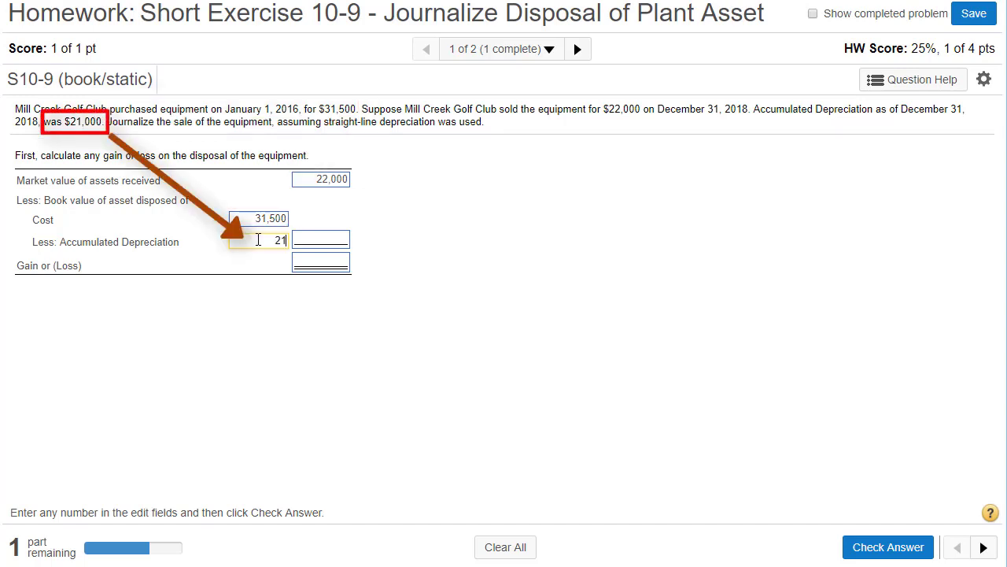
text(,000)
Enter 10,500 as the equipment's book value, beside the accumulated depreciation amount.
drag(252, 221, 293, 224)
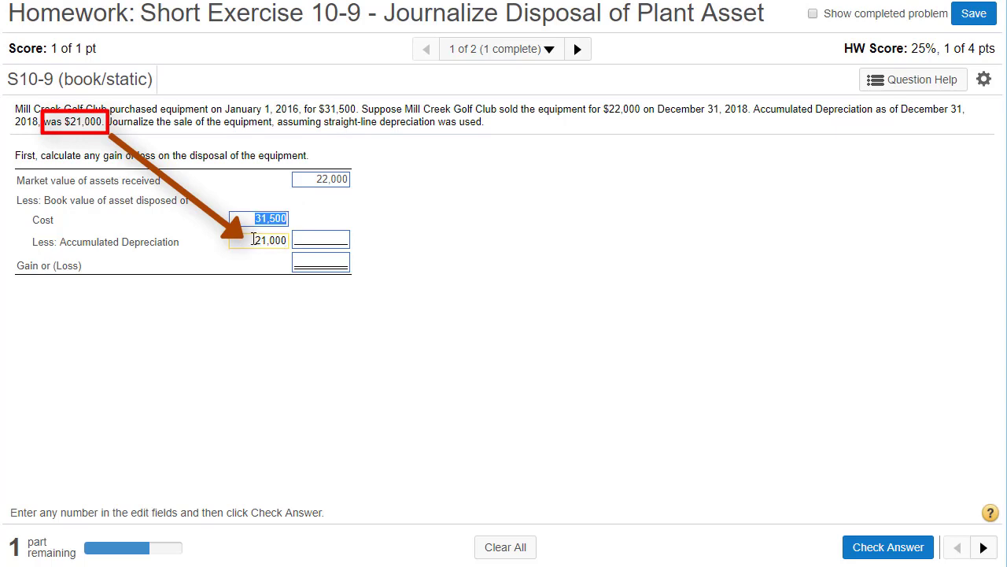
click(311, 248)
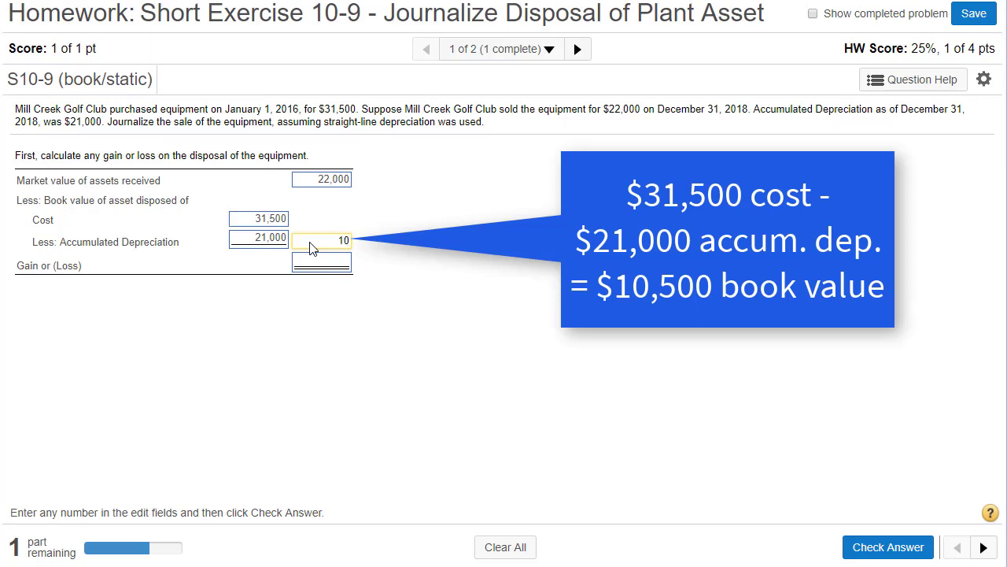
text(10,500)
click(310, 241)
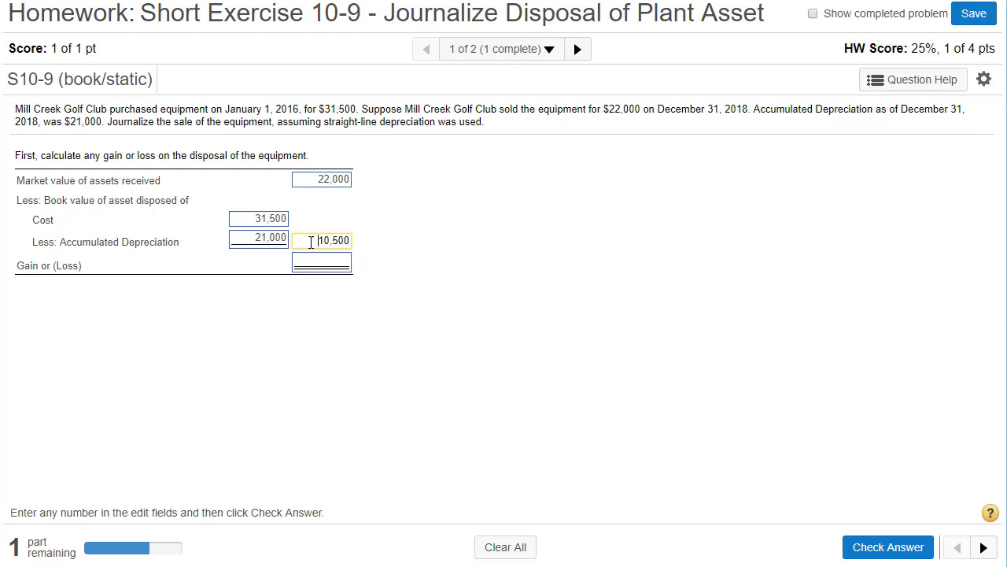
drag(317, 242, 352, 241)
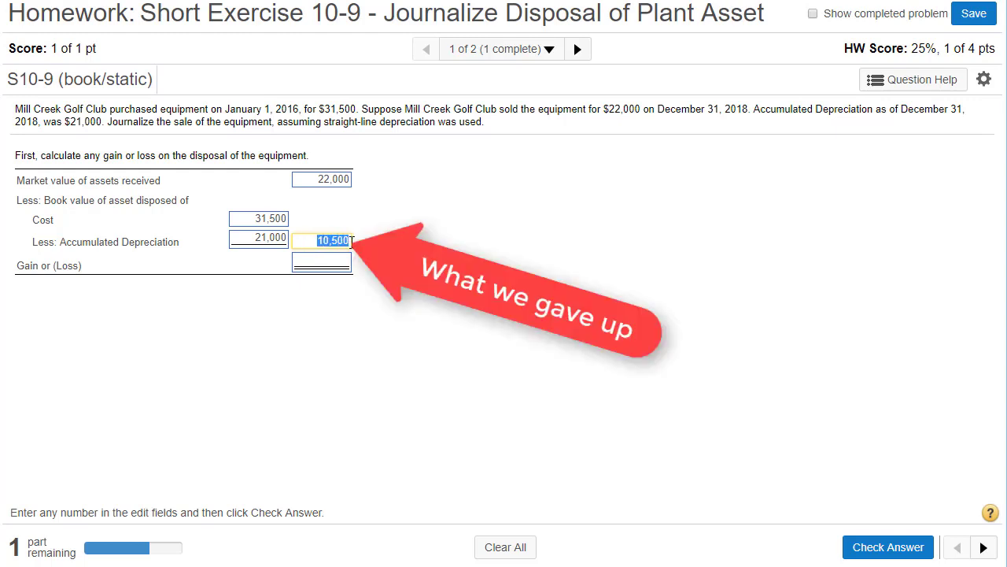
Enter 11,500 as the gain on the disposal and submit the calculation for checking.
drag(318, 179, 352, 180)
click(352, 179)
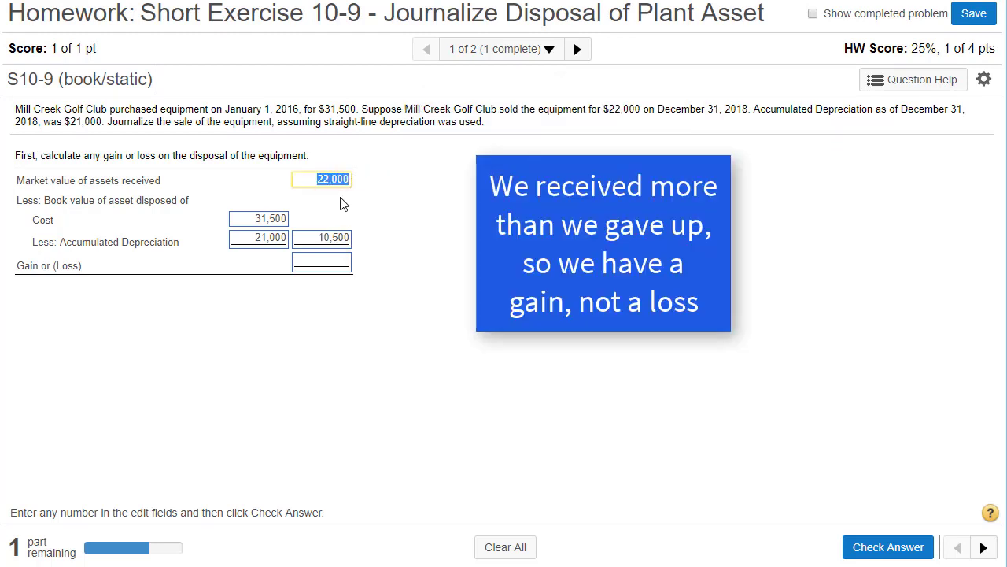
click(311, 263)
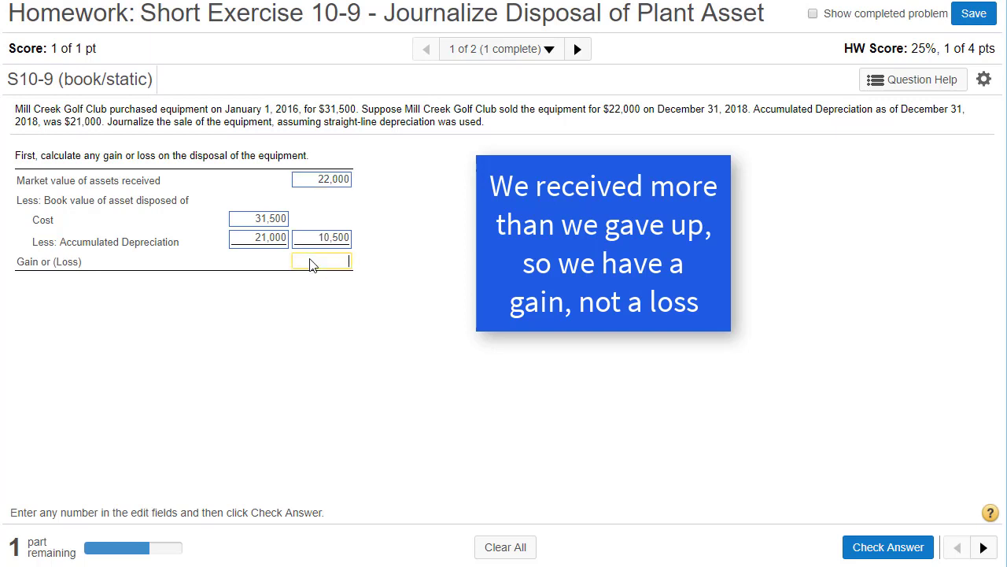
text(11,500)
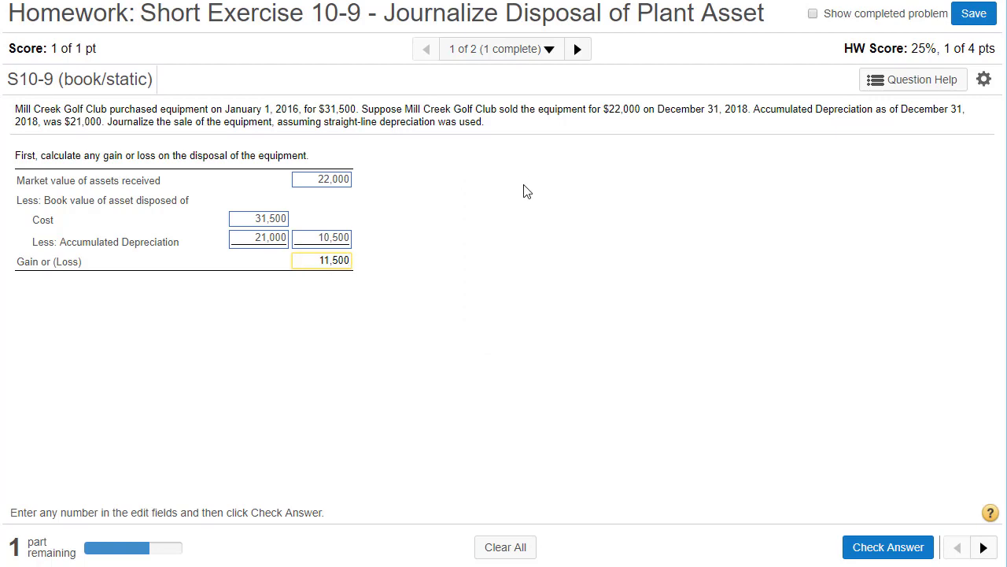
click(895, 550)
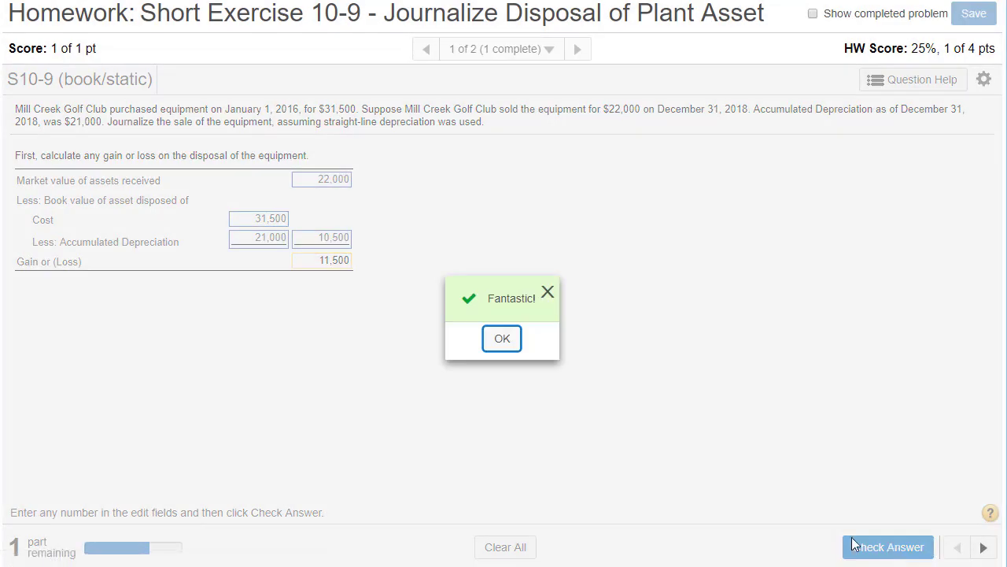
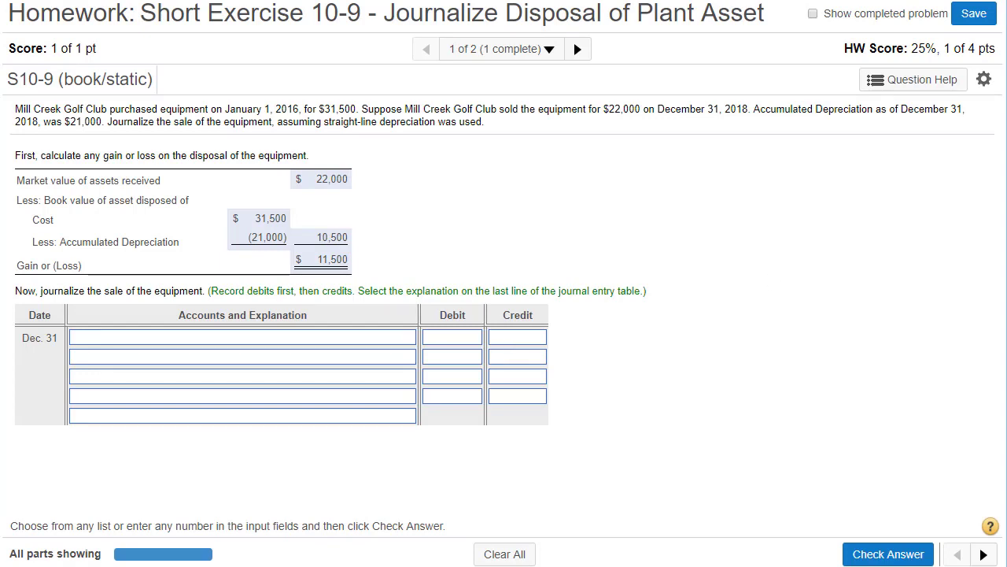
Record Accumulated Depreciation—Equipment on the first line of the Dec. 31 journal entry with a debit of 21,000.
mouse_move(929, 566)
mouse_down()
mouse_move(902, 516)
mouse_move(832, 144)
mouse_move(760, 12)
mouse_move(636, 18)
mouse_move(659, 34)
mouse_move(725, 250)
mouse_up()
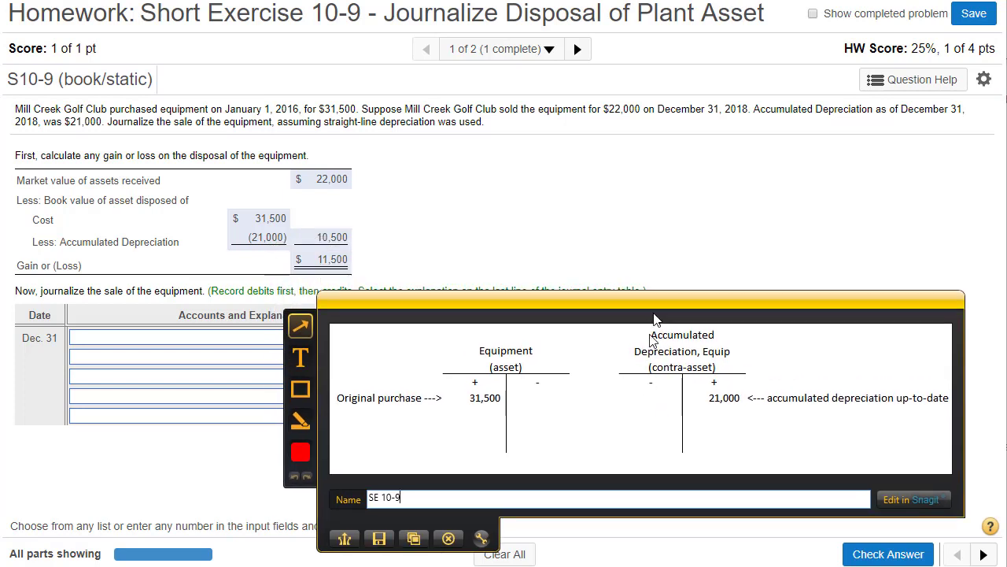
click(375, 338)
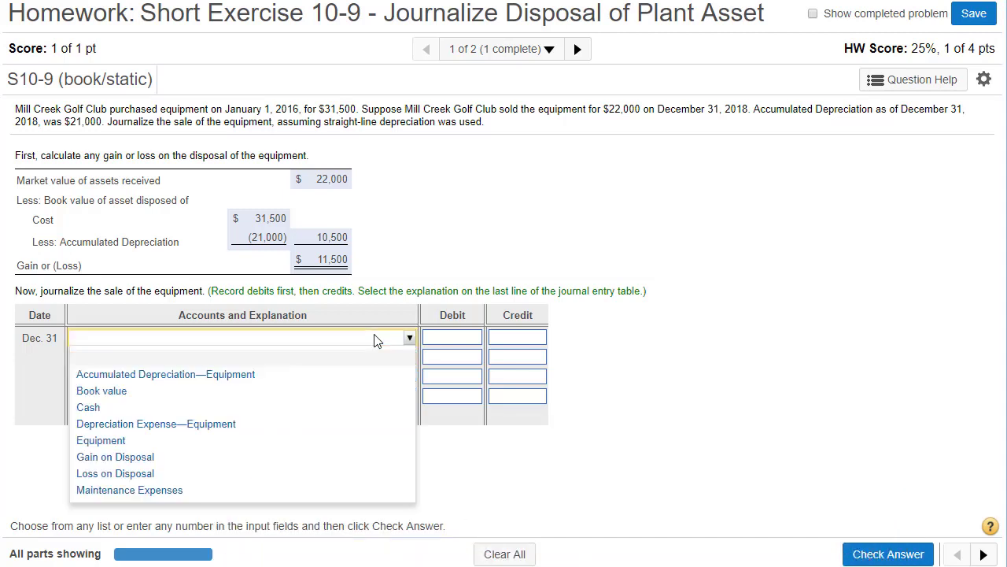
click(337, 374)
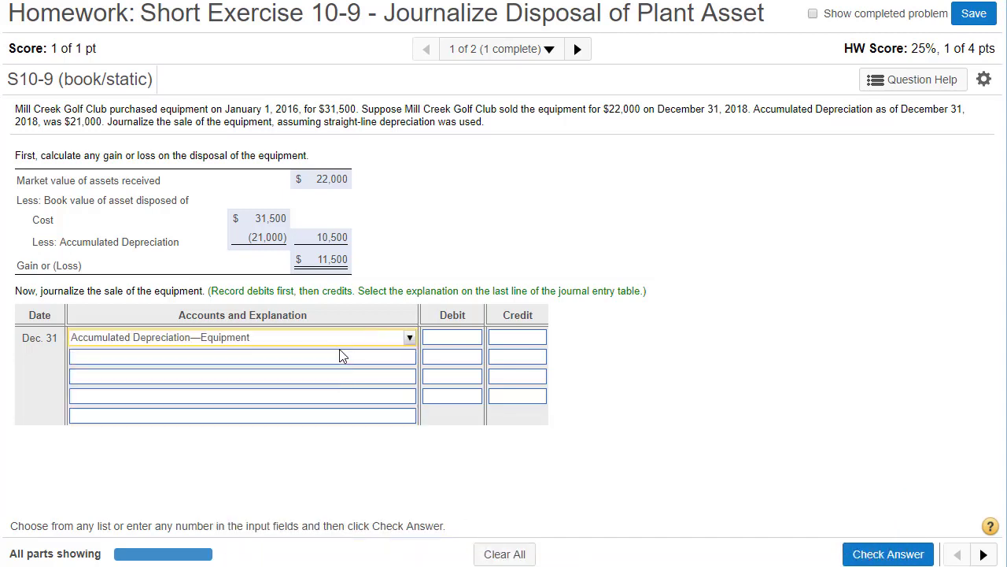
click(458, 337)
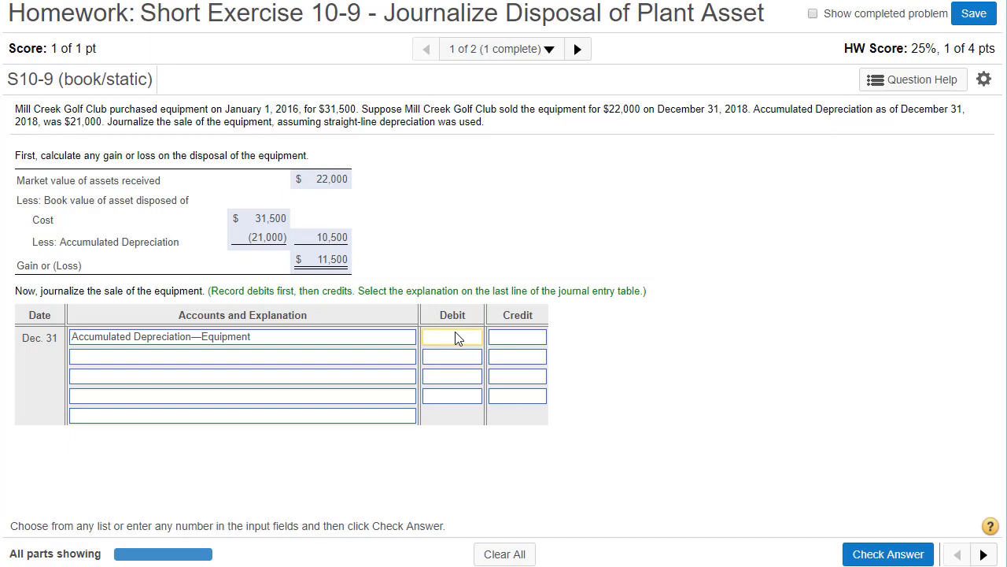
text(21,0)
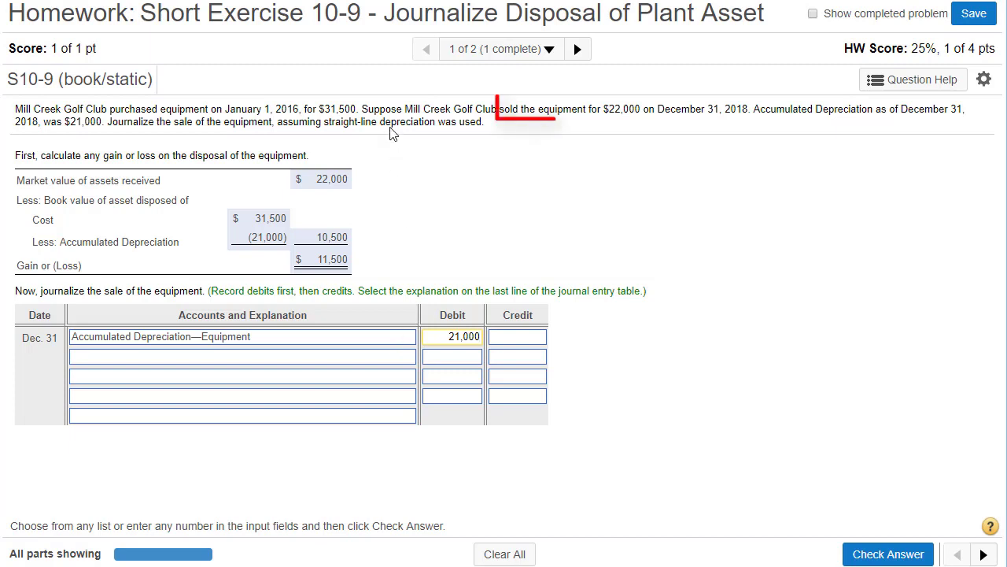
Record Cash on the second line of the Dec. 31 journal entry with a debit of 22000.
click(336, 358)
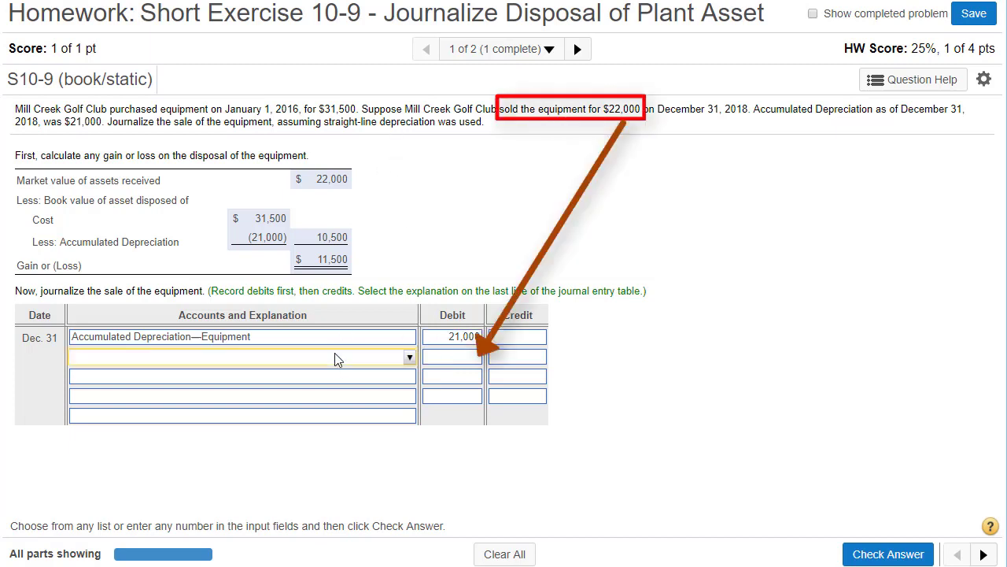
click(122, 427)
click(440, 361)
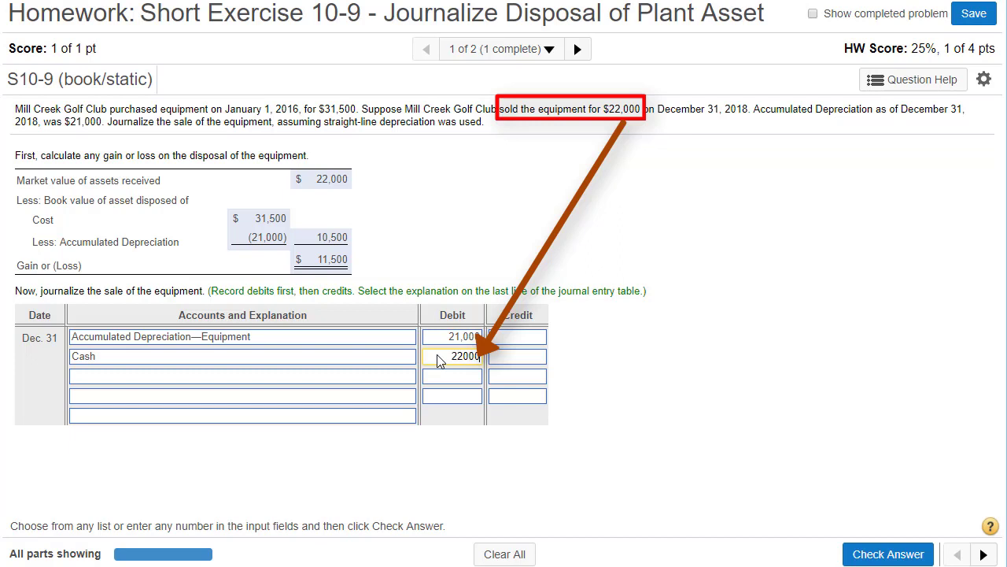
Add the thousands separator to the Cash debit, making it 22,000, and move the T-account image window off the exercise.
drag(588, 110, 642, 109)
click(464, 355)
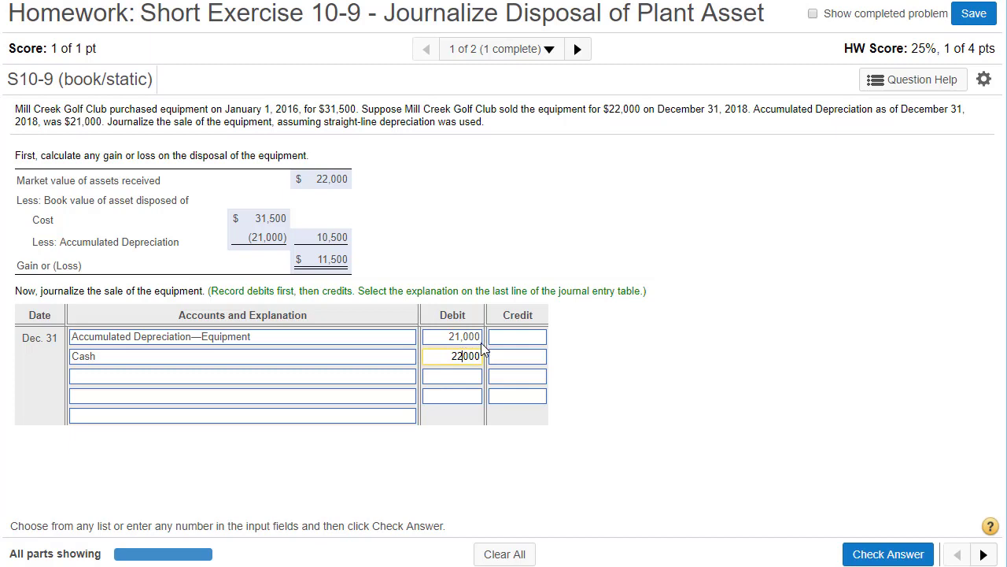
text(,)
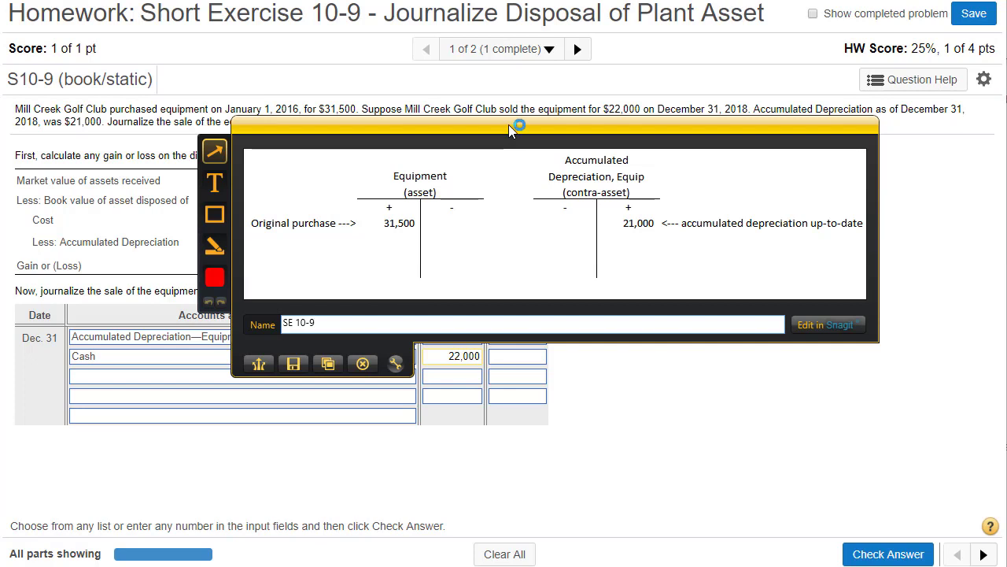
drag(509, 124, 464, 560)
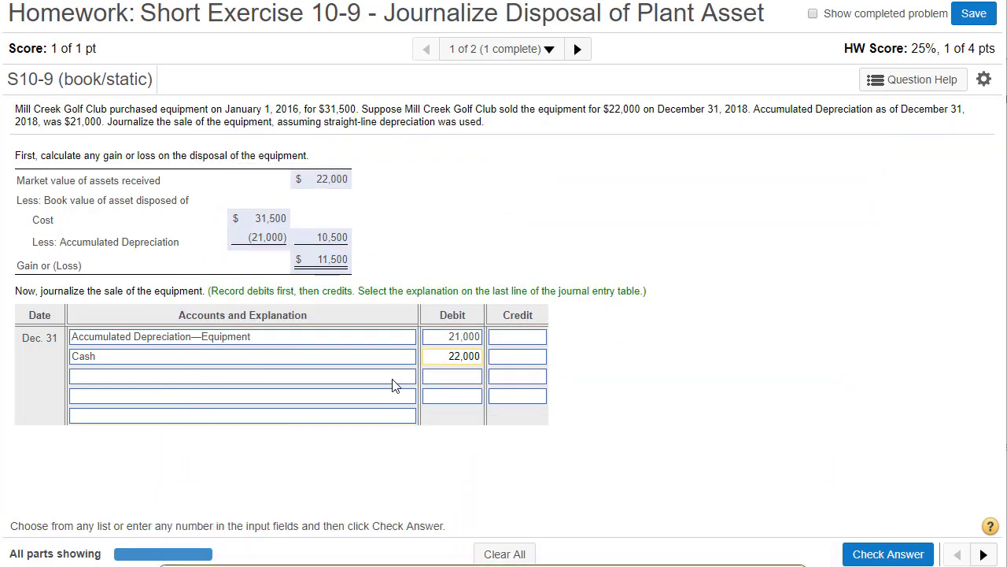
Record Equipment on the fourth line of the Dec. 31 journal entry with a credit of 31,500, consulting the Equipment T-account.
click(397, 396)
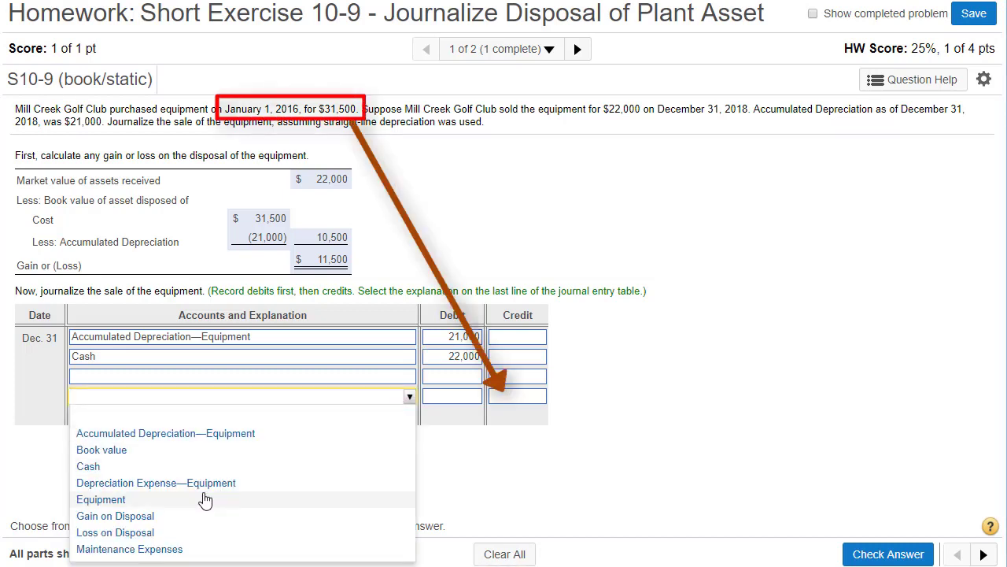
click(101, 499)
click(511, 401)
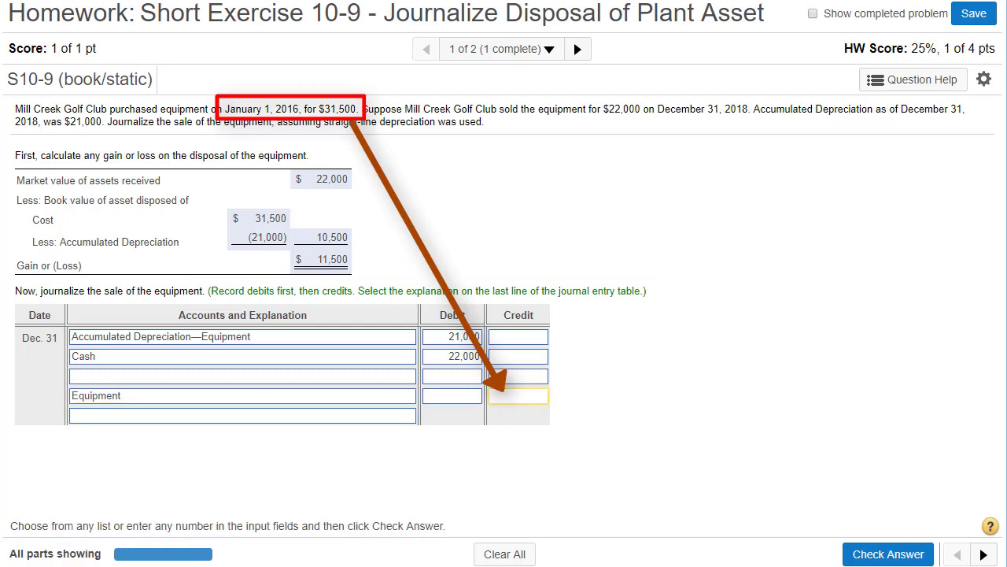
drag(447, 507, 446, 424)
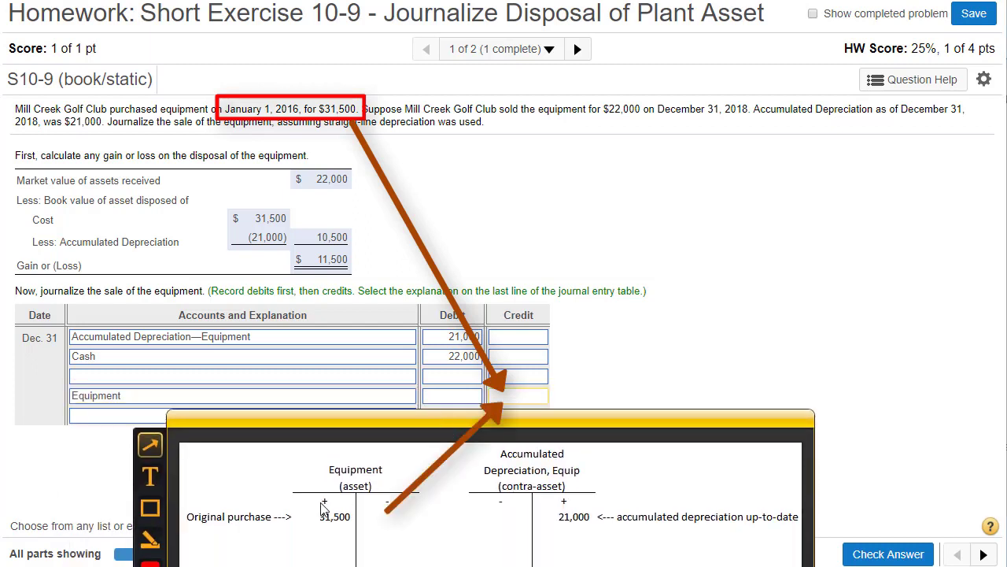
key(ctrl+z)
drag(438, 435, 441, 563)
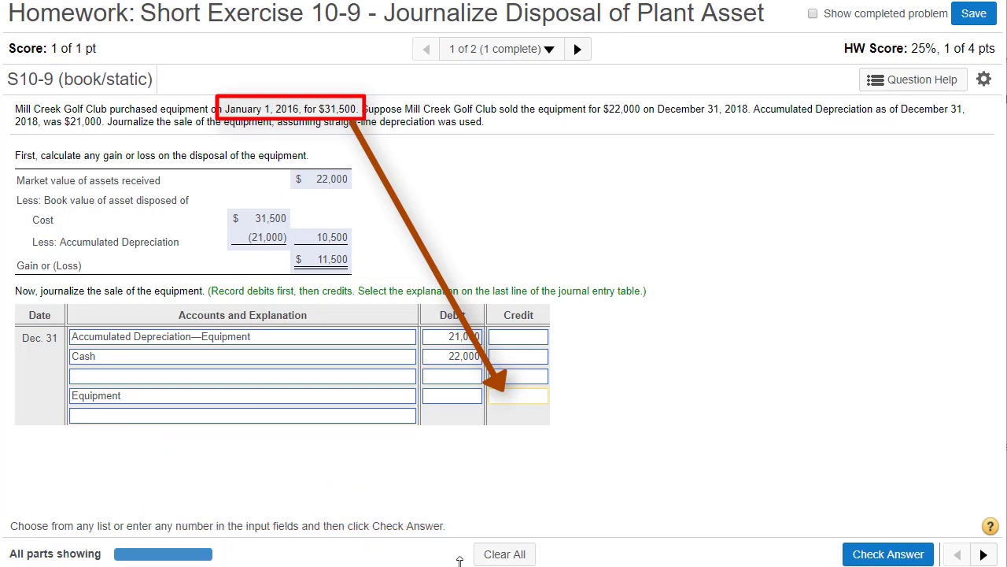
text(31)
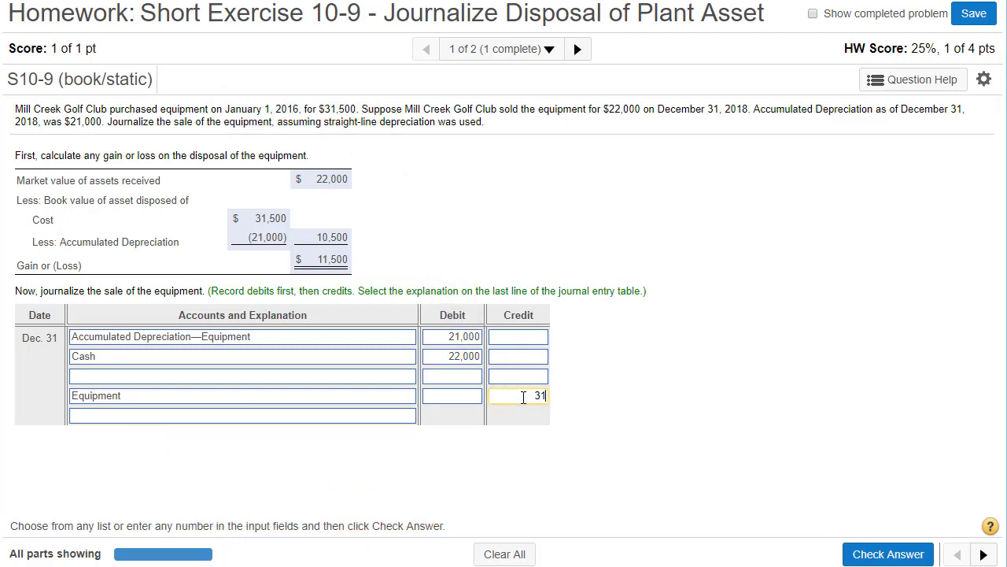
text(,5000)
key(BackSpace)
Record Gain on Disposal on the third line of the Dec. 31 journal entry with a credit of 11,500.
click(333, 379)
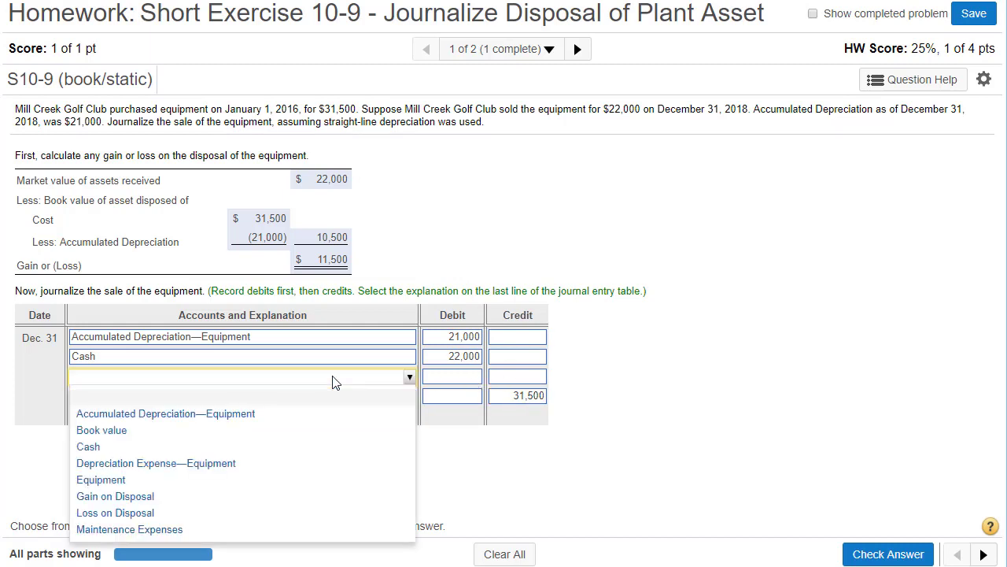
click(141, 496)
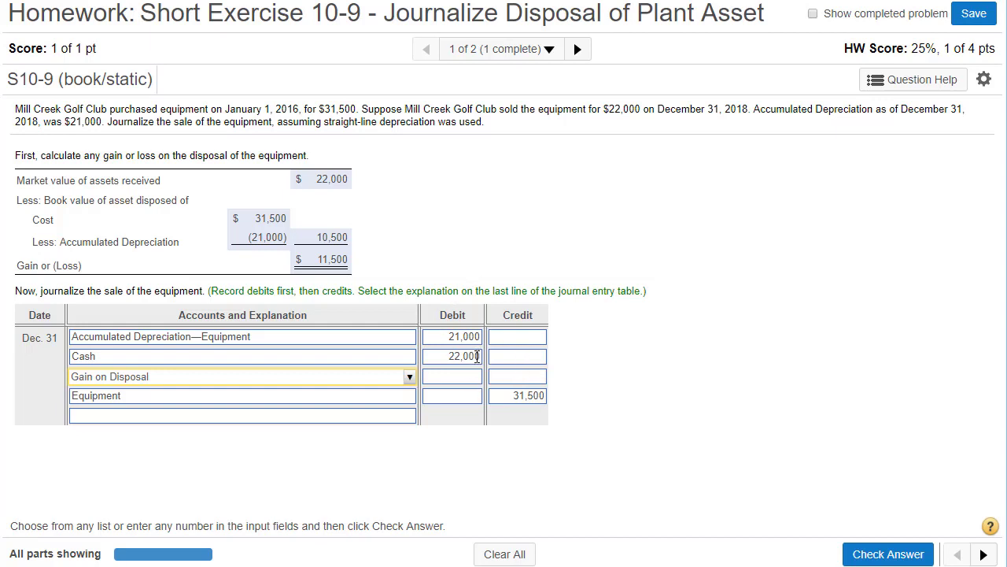
click(520, 377)
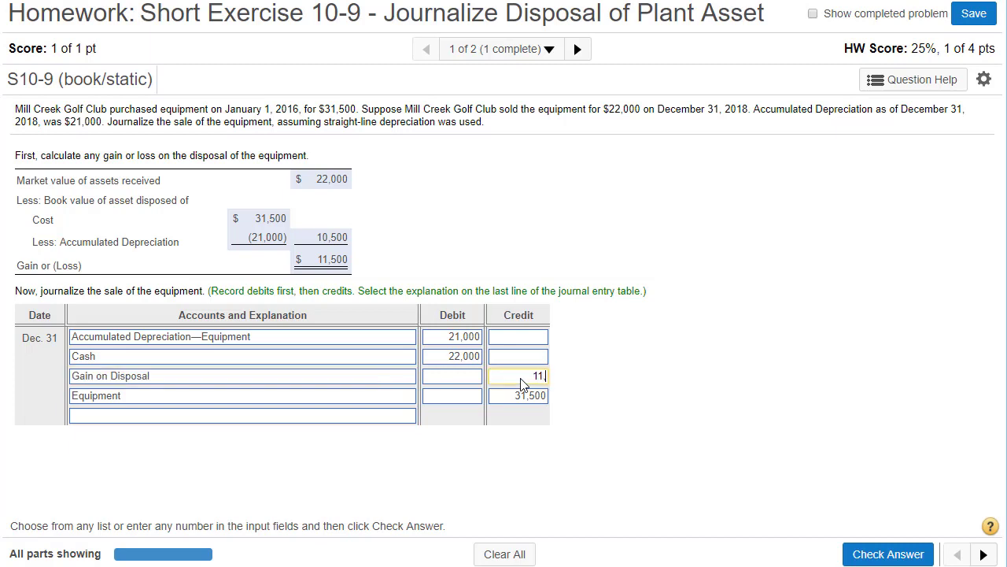
text(11,500)
drag(516, 376, 548, 372)
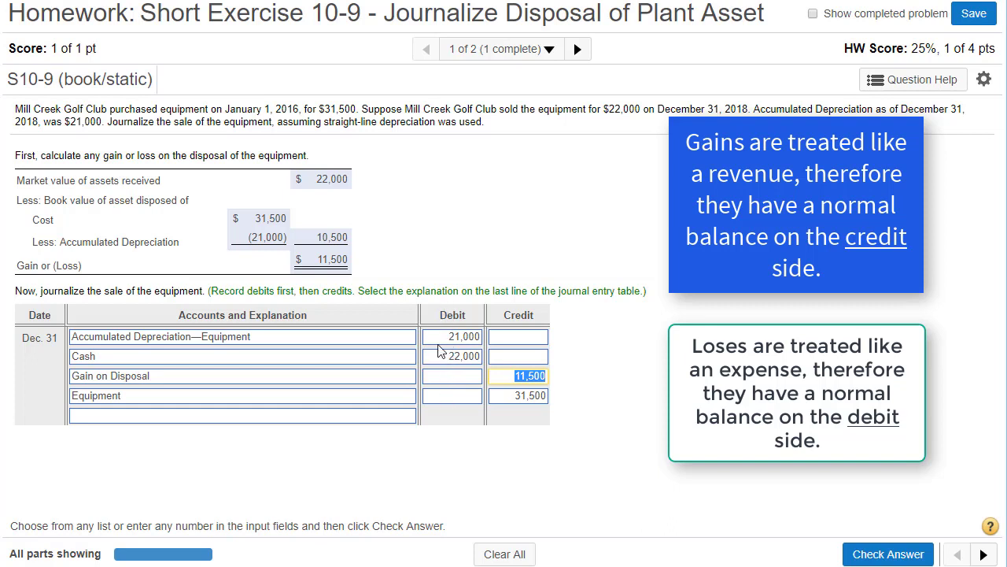
click(506, 378)
Choose "Sold equipment for cash." as the explanation on the journal entry's last line and submit the entry for checking.
click(396, 417)
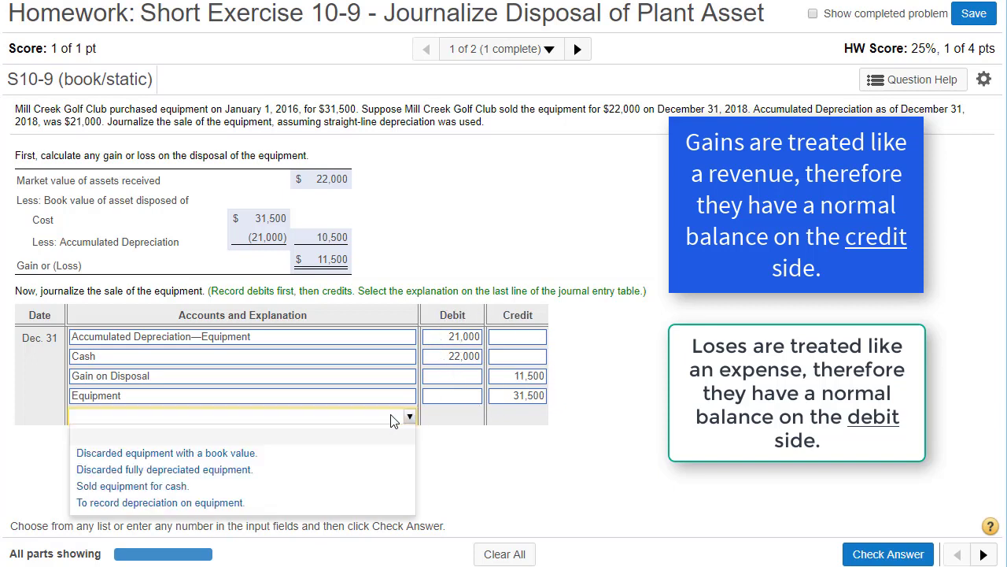
click(179, 488)
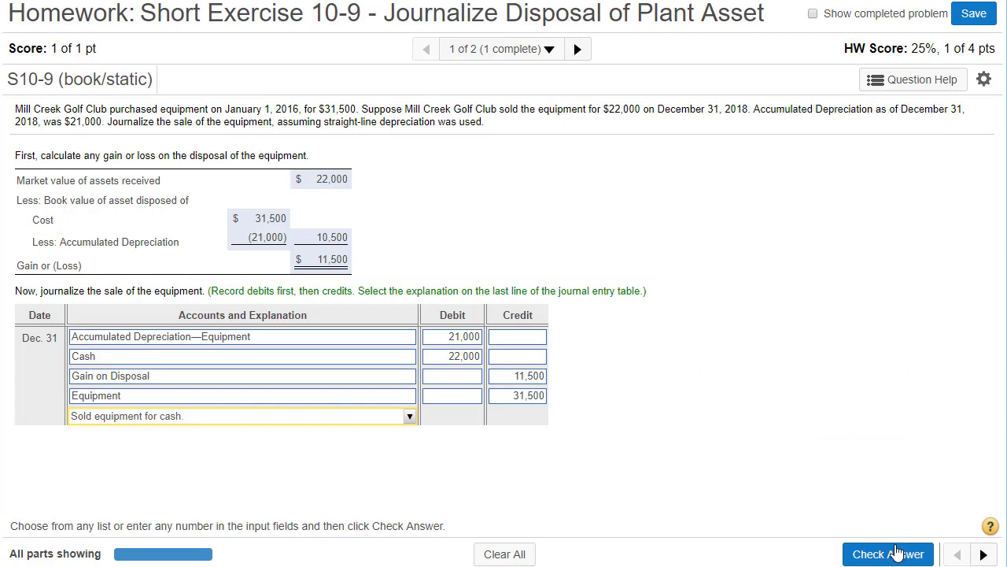
click(896, 555)
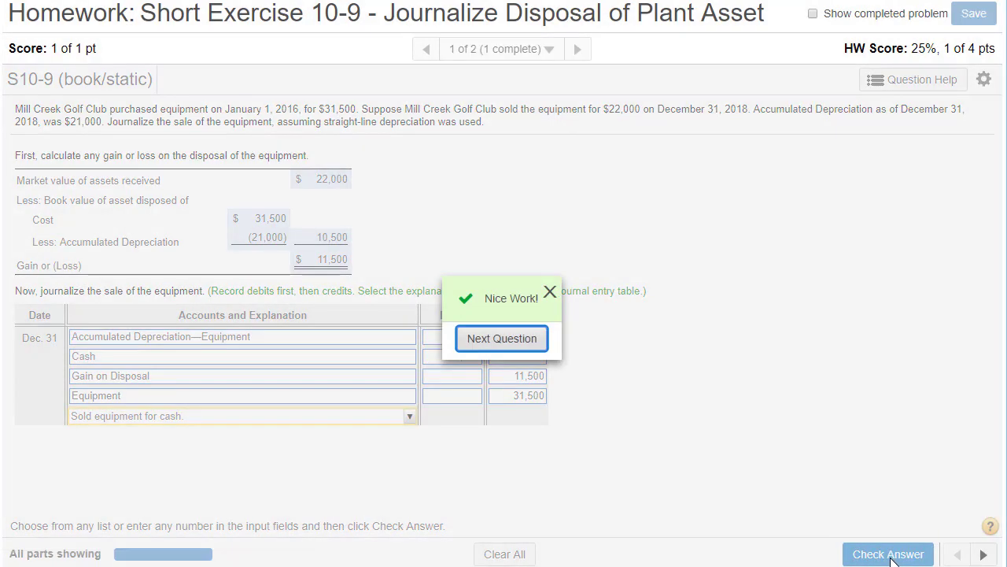